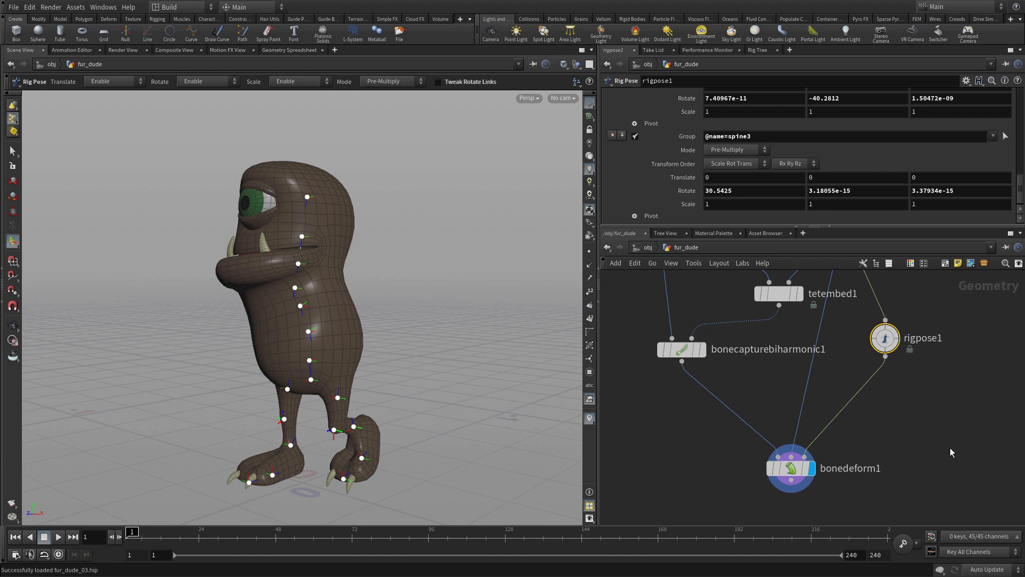
Step: Template the fur_dude_geo.bgeo node, then display and select the skeleton1 node for editing
middle_click_drag(949, 276, 923, 412)
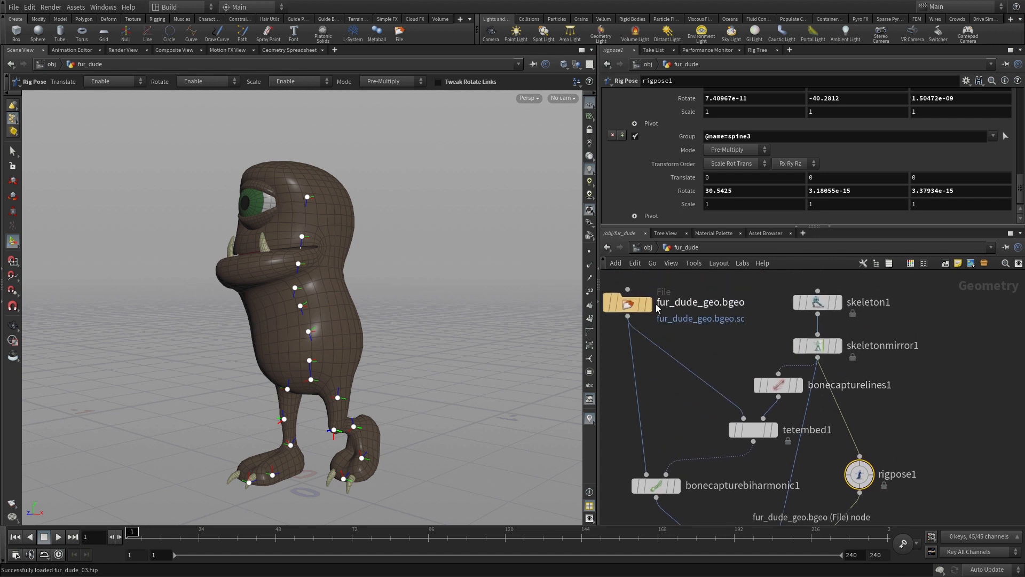
left_click(640, 309)
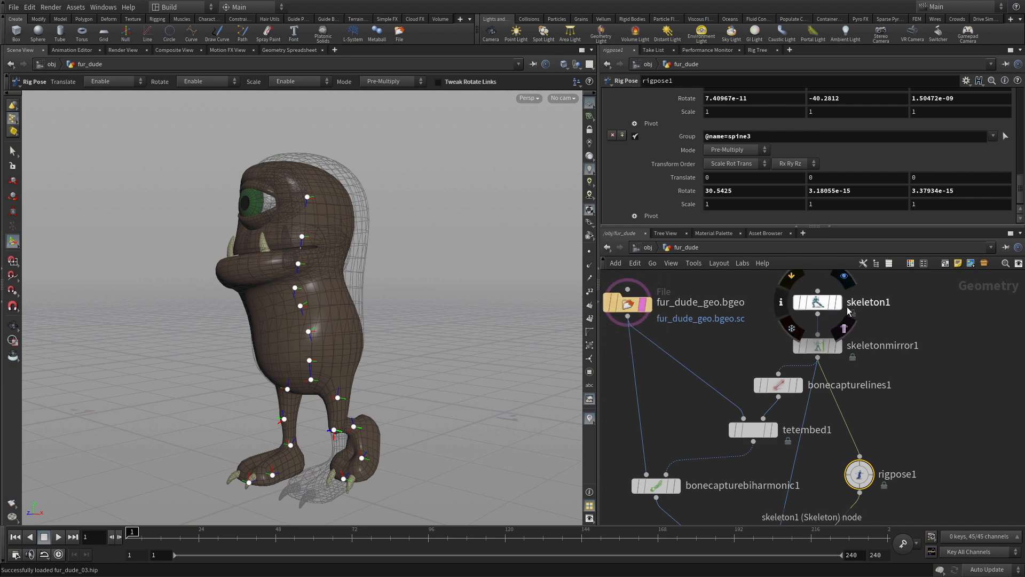
left_click(837, 302)
left_click(818, 302)
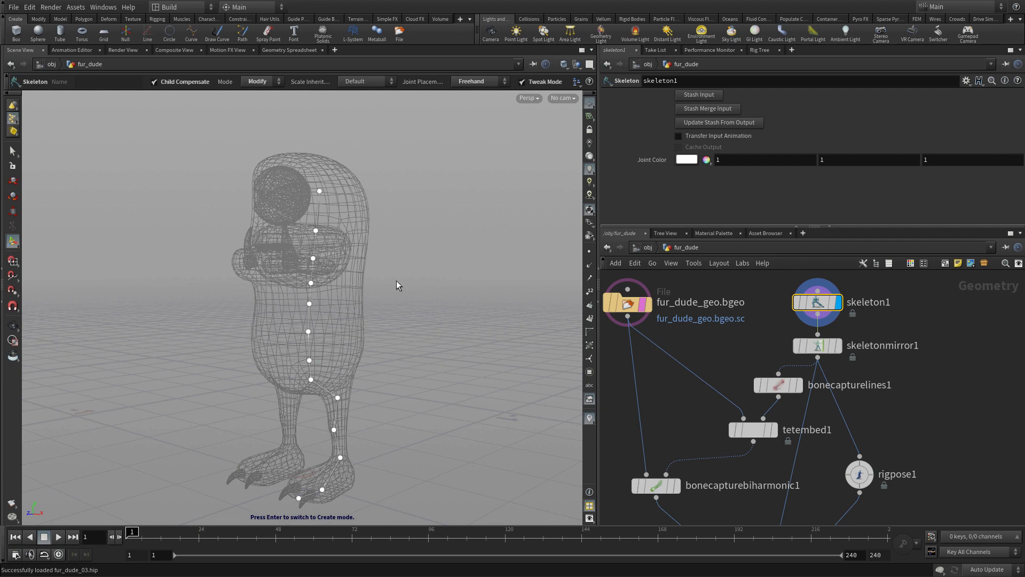
Step: In the Right view, draw a two-joint chain branching from the neck1 joint through the mouth to the front of the lower lip
key("space+b")
key("space+b")
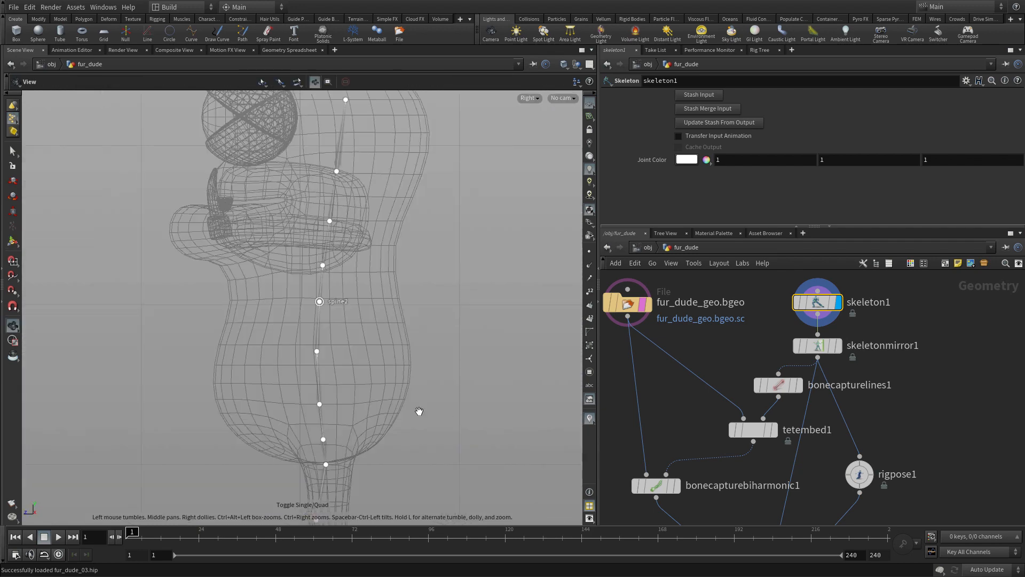
right_click_drag(357, 306, 430, 257)
middle_click_drag(431, 257, 489, 400)
key("Return")
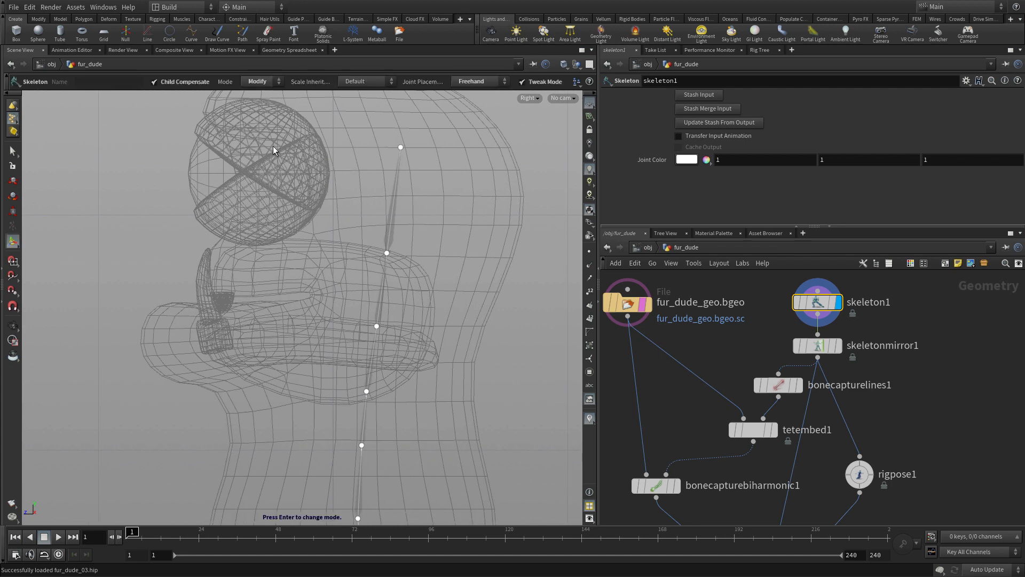
key("Return")
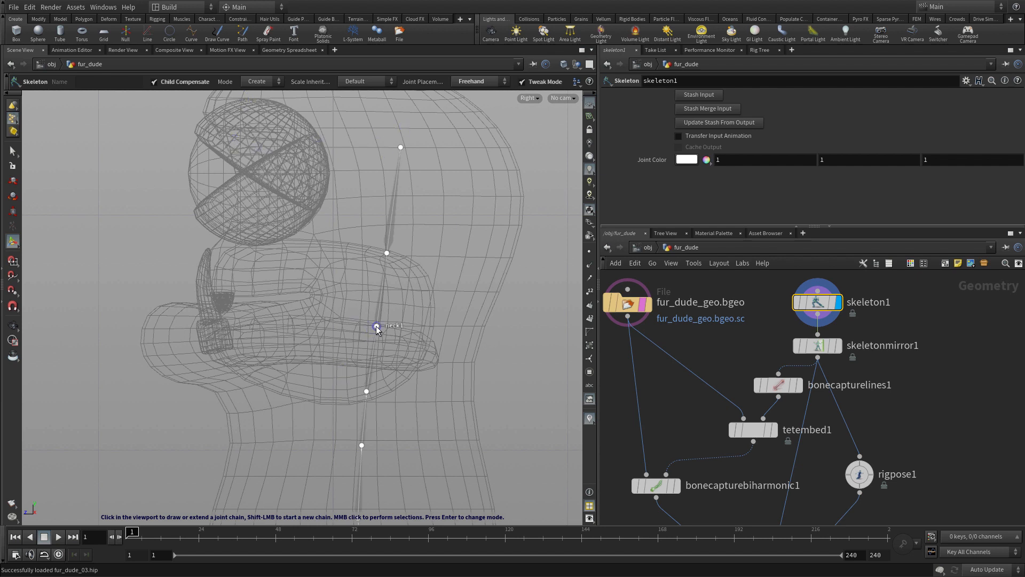
left_click_drag(376, 327, 291, 316)
left_click_drag(152, 353, 166, 340)
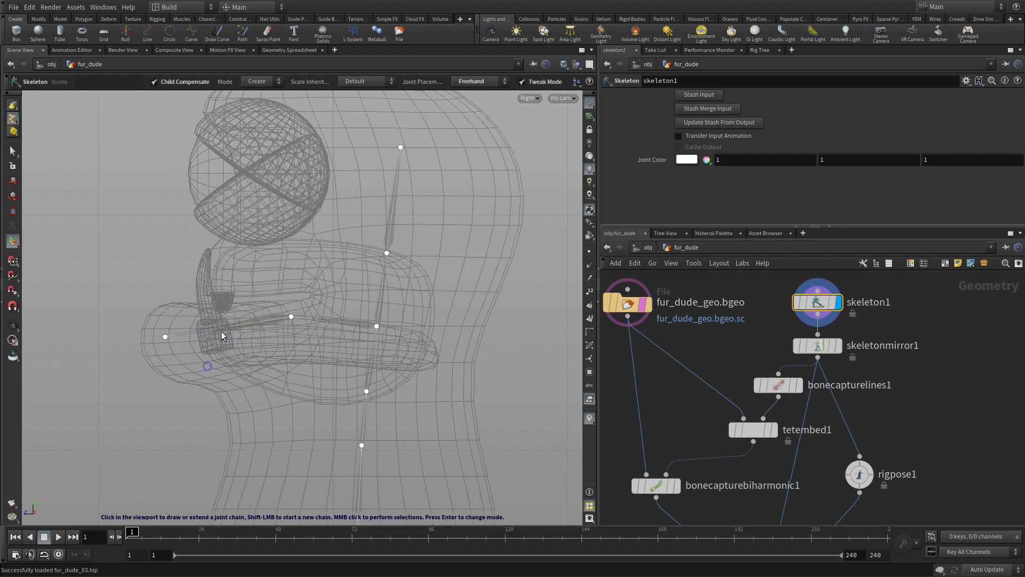
Step: Switch the skeleton tool to Modify mode and name the first new mouth joint jaw
left_click(262, 83)
left_click(255, 103)
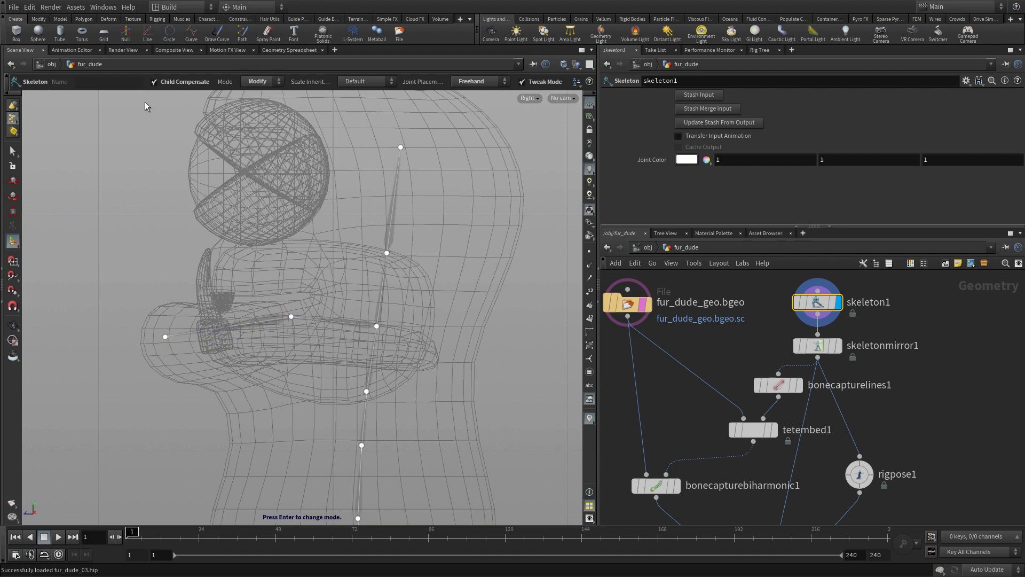
left_click(291, 316)
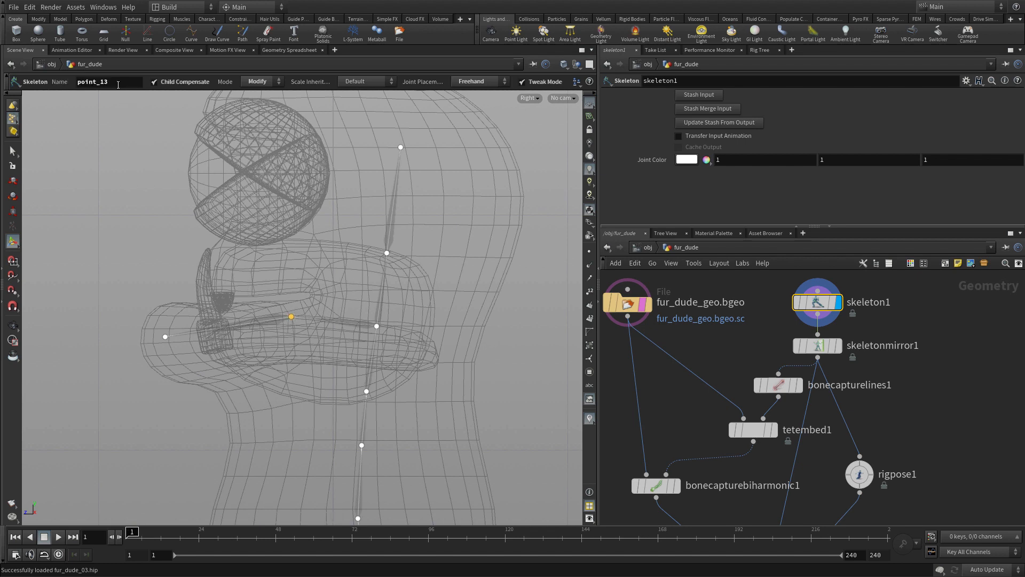
type("jaw")
key("Return")
Step: Name the joint at the front of the lower lip lower_mouth
left_click(165, 337)
left_click_drag(120, 81, 58, 84)
type("lower")
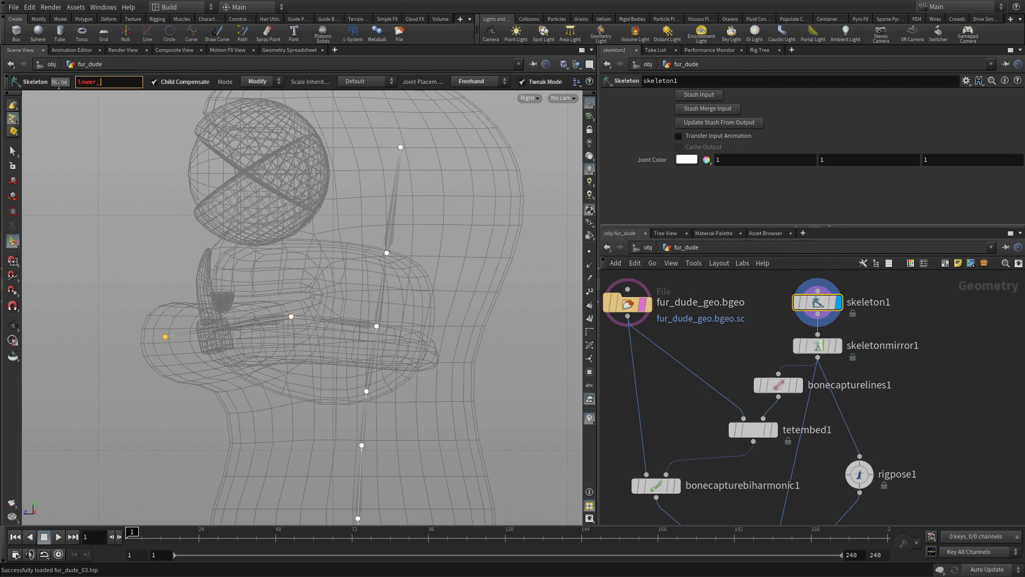
type("_mouth")
key("Return")
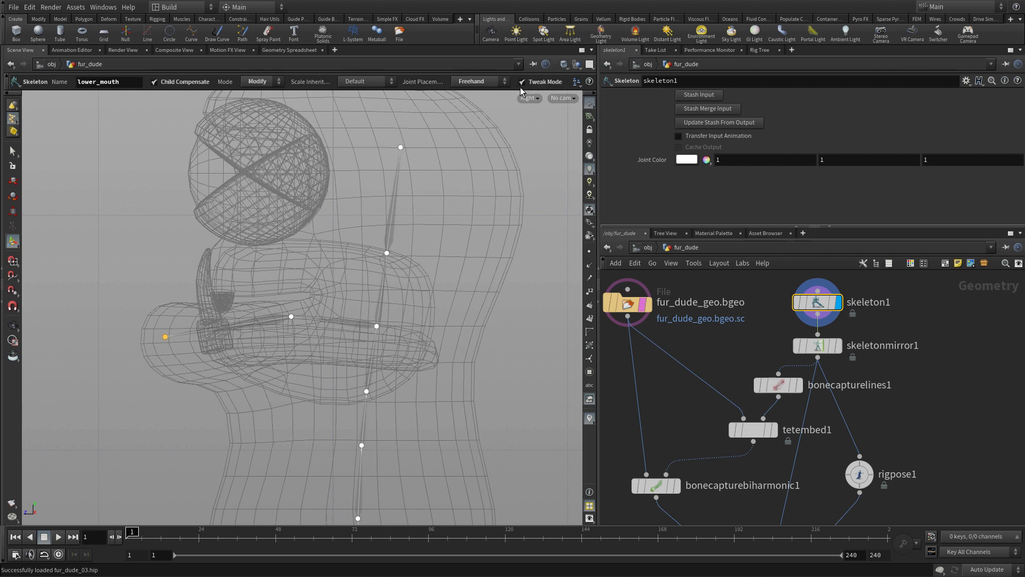
Step: With Child Compensate off, move the jaw joint and its child slightly forward and down, and turn Child Compensate back on
left_click(159, 81)
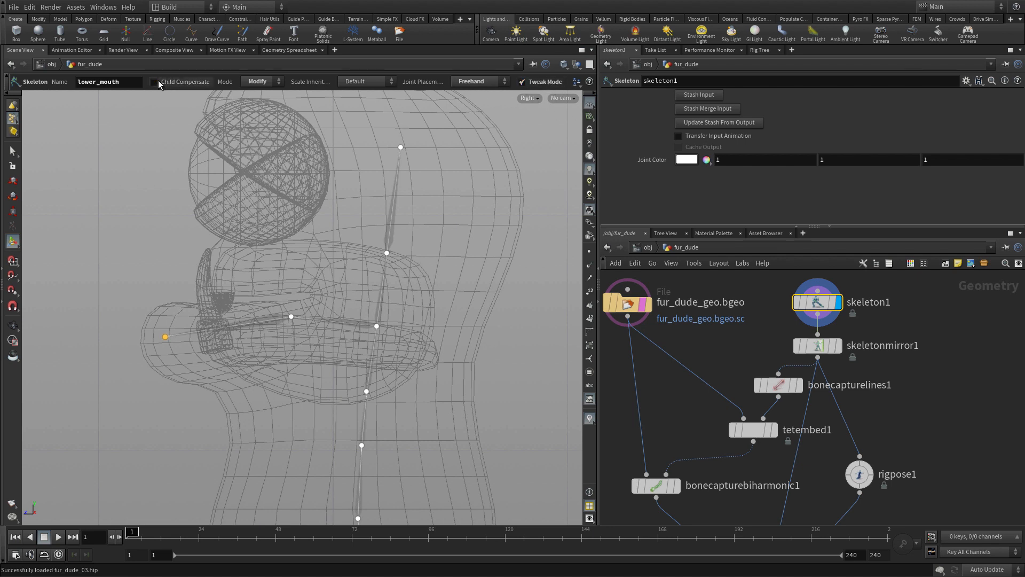
left_click(521, 82)
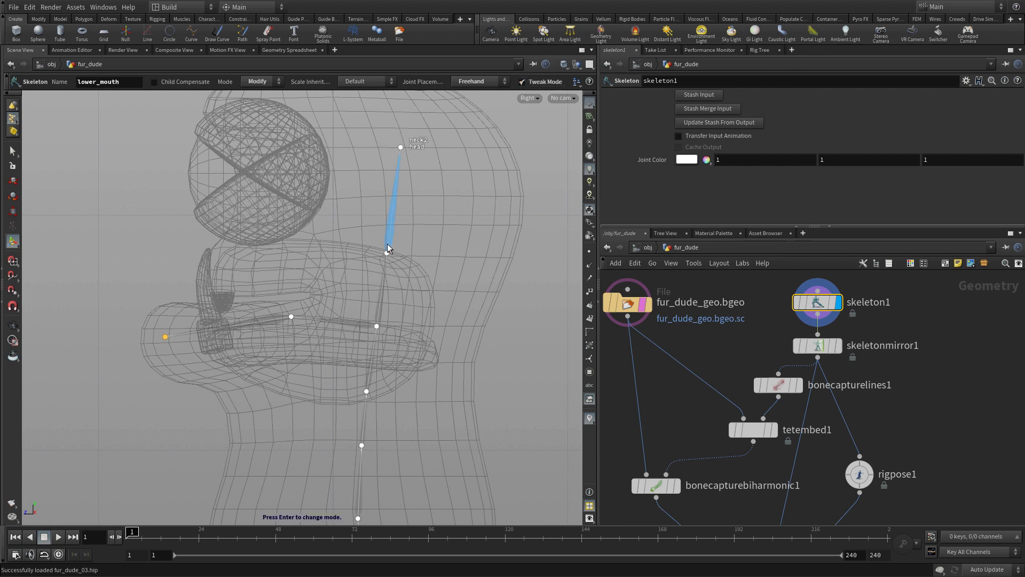
mouse_move(387, 253)
left_mouse_down()
mouse_move(421, 283)
mouse_move(390, 260)
left_mouse_up()
key("ctrl+z")
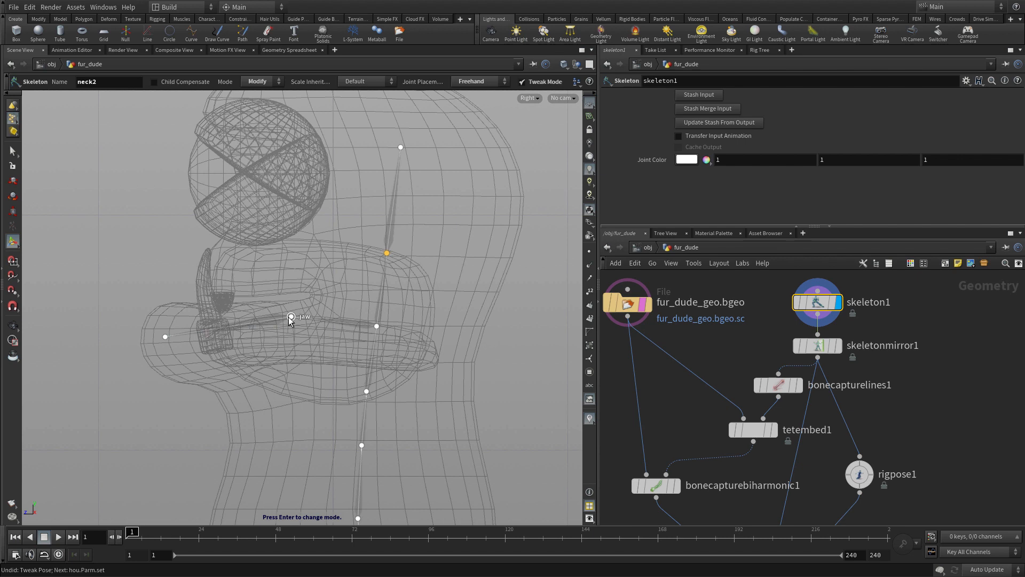
mouse_move(291, 317)
left_mouse_down()
mouse_move(238, 332)
mouse_move(156, 333)
mouse_move(309, 337)
mouse_move(283, 324)
left_mouse_up()
left_click(174, 82)
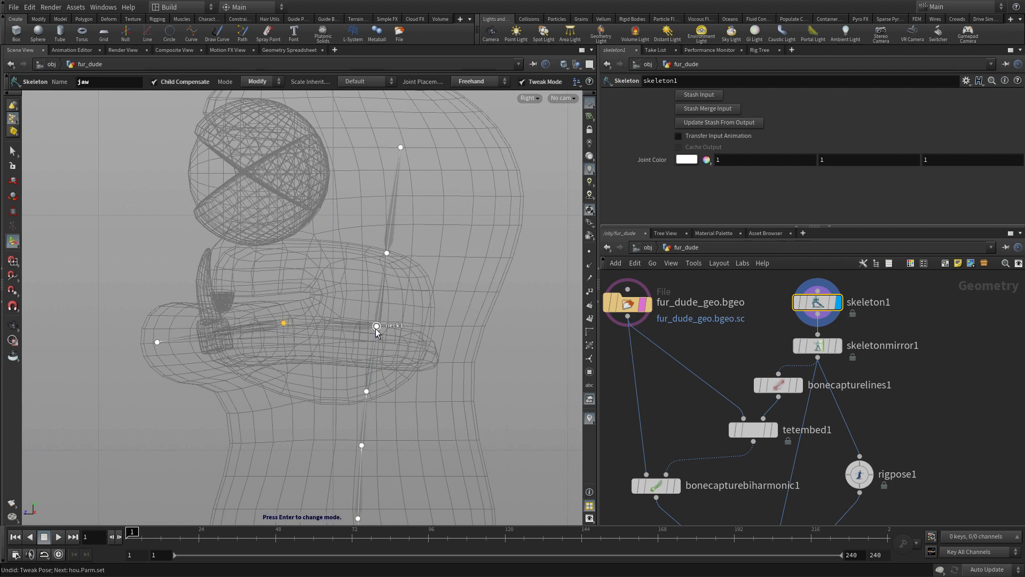
Step: Lower the neck1, spine1, spine2 and spine3 joints slightly to even out their spacing along the body
left_click_drag(376, 334, 375, 341)
right_click_drag(453, 422, 436, 427, "alt")
middle_click_drag(436, 427, 454, 314, "alt")
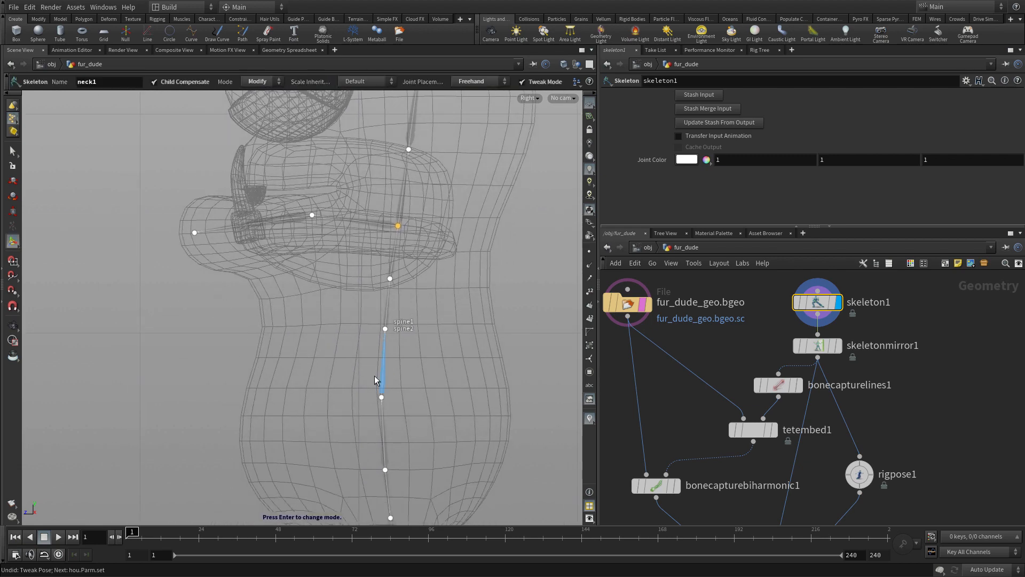
left_click_drag(385, 329, 384, 329)
left_click_drag(381, 398, 381, 409)
left_click_drag(385, 335, 382, 347)
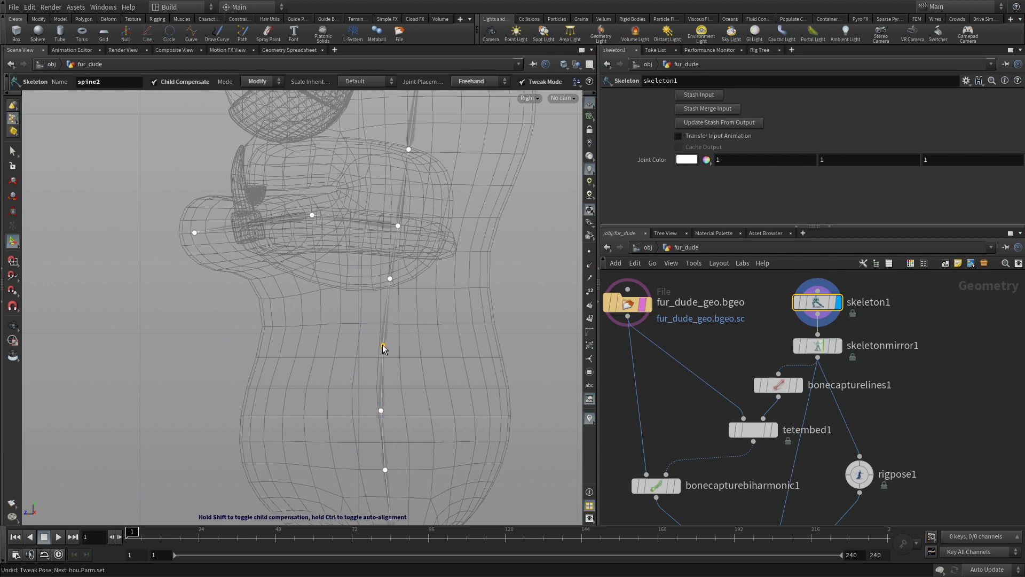
left_click_drag(391, 282, 387, 292)
Step: Move the head joint slightly down inside the head, keeping it above the neck2 joint
key("space")
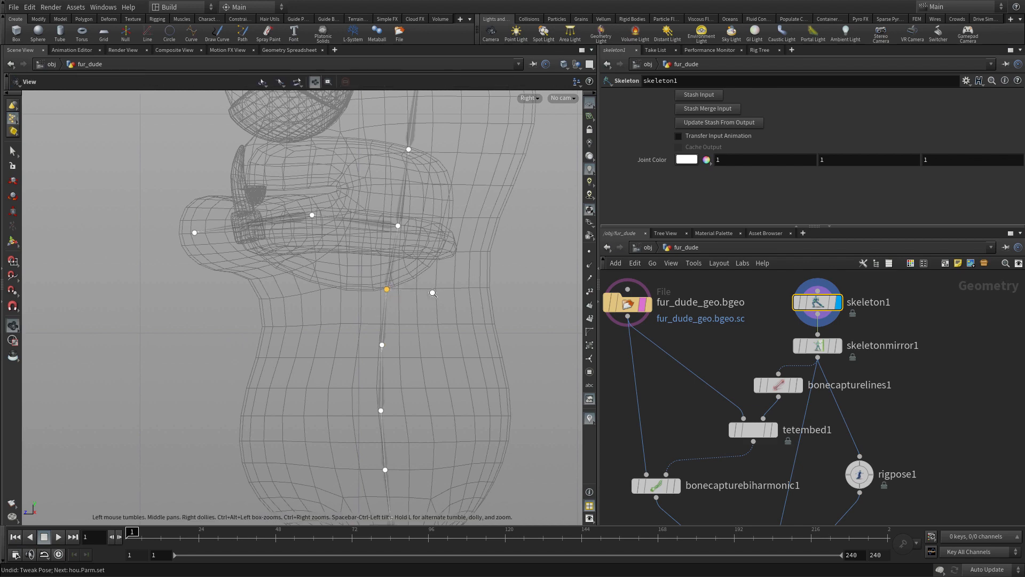
scroll(433, 293, "down", 1)
middle_click_drag(426, 299, 408, 475)
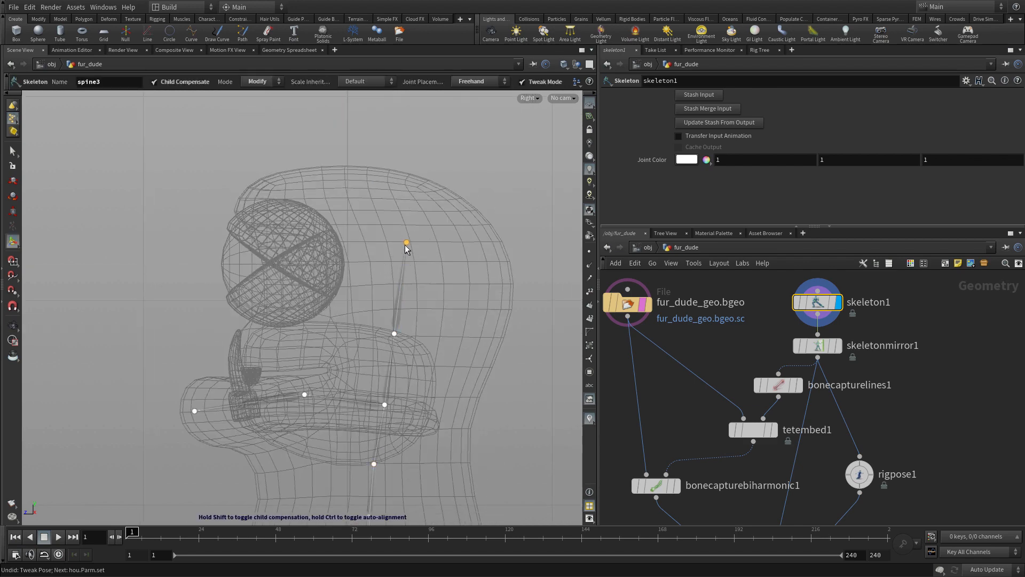
left_click_drag(406, 242, 404, 263)
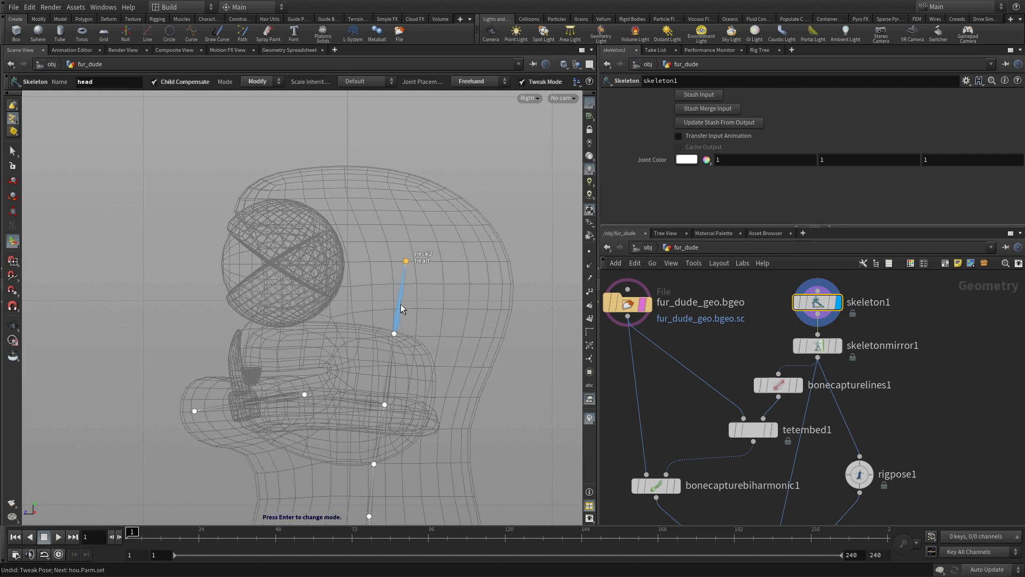
left_click_drag(406, 260, 405, 263)
right_click_drag(459, 326, 461, 329, "alt")
middle_click_drag(462, 330, 423, 286, "alt")
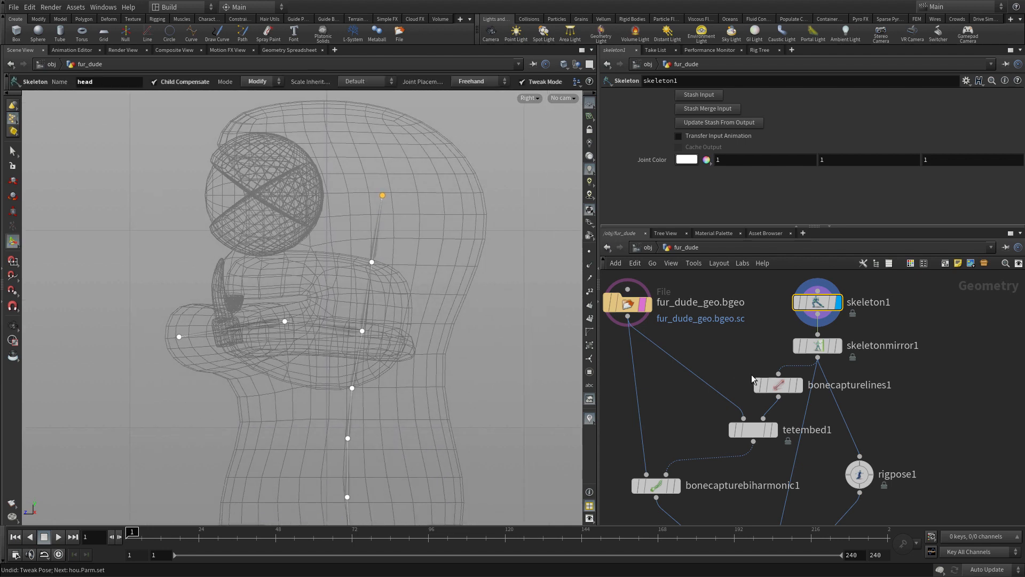
Step: Display the bonedeform1 result in the perspective view and turn off the template display of fur_dude_geo.bgeo
right_click_drag(901, 386, 891, 437, "alt")
middle_click_drag(891, 438, 865, 407)
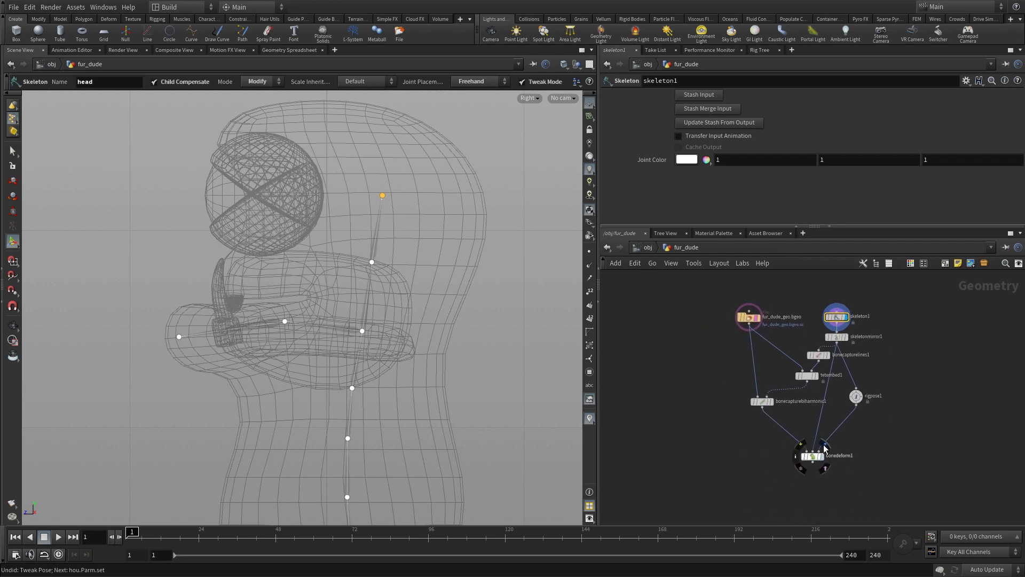
left_click(826, 446)
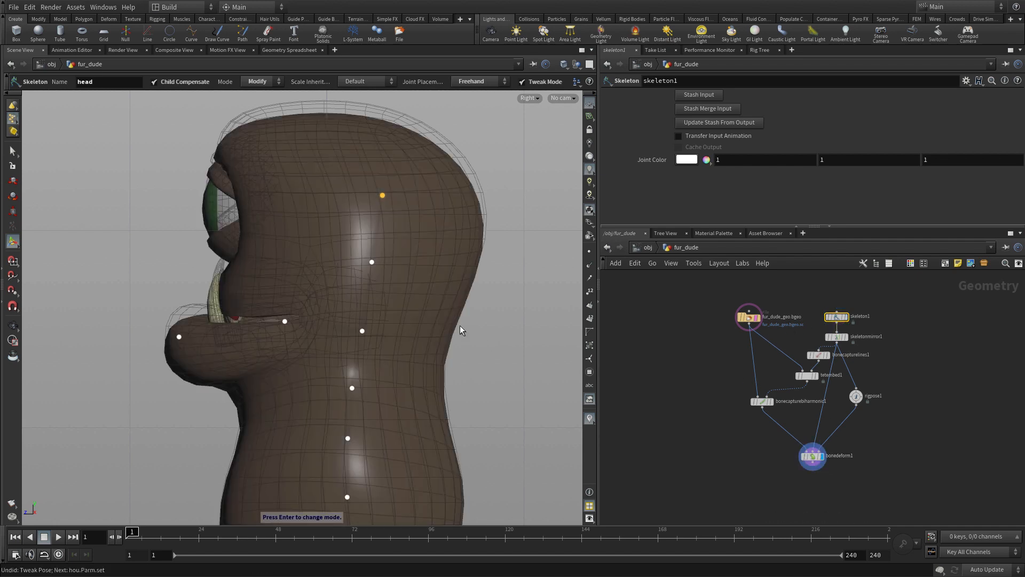
key("Escape")
key("space+b")
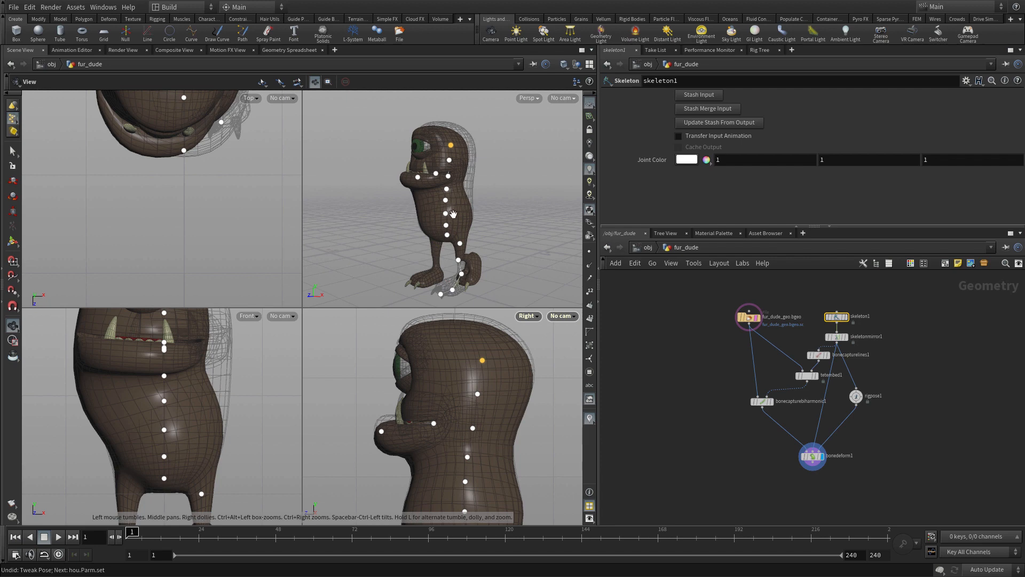
key("space+b")
key("Return")
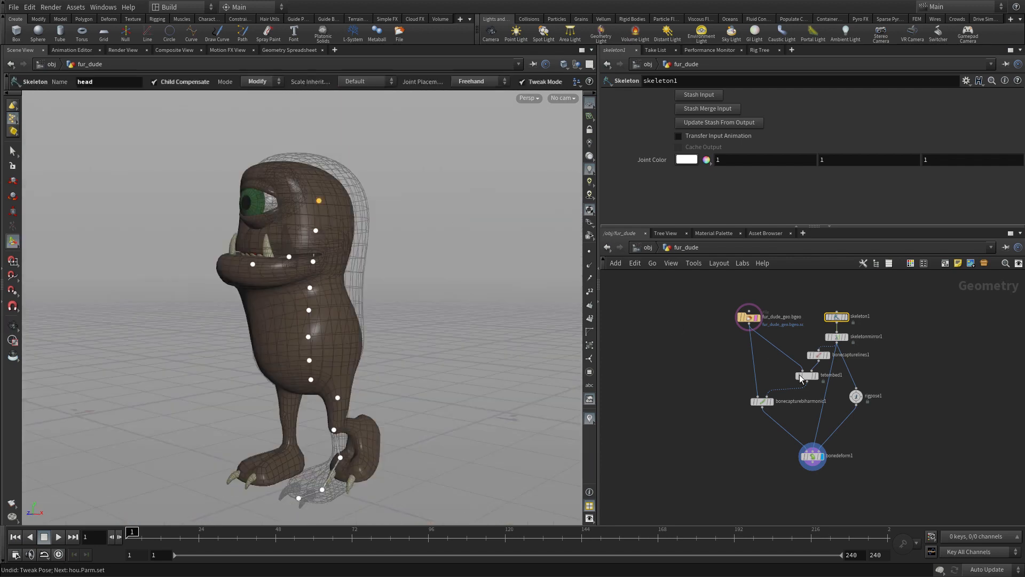
left_click(755, 318)
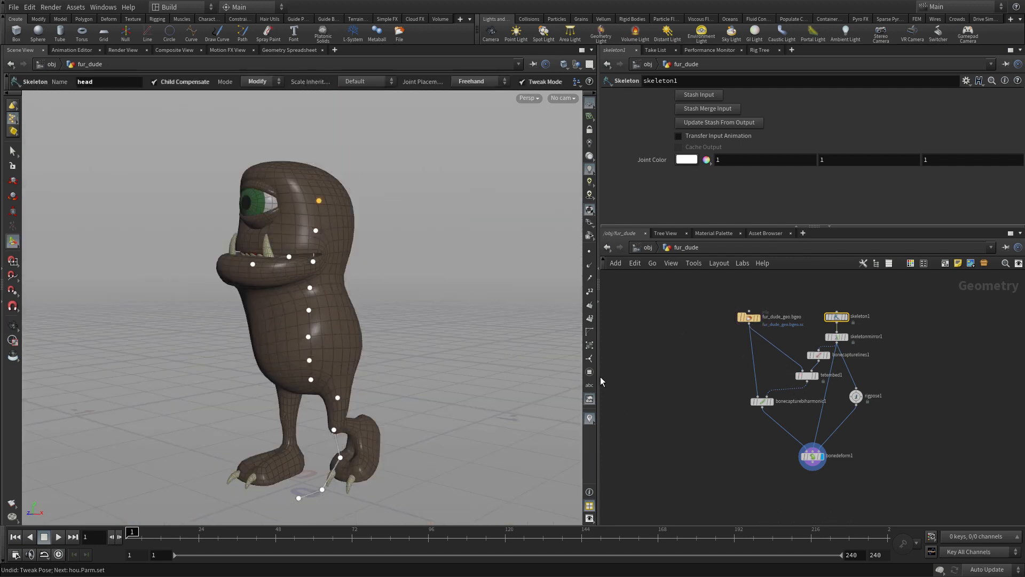
Step: In rigpose1, rotate the jaw joint about 11.3 degrees on Y to open the mouth
left_click(856, 397)
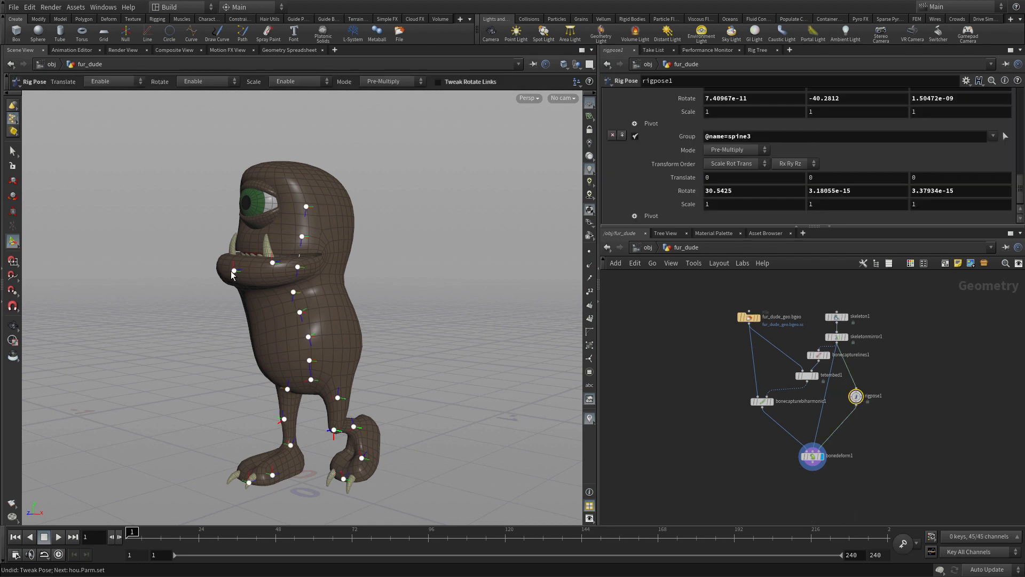
left_click(272, 264)
left_click_drag(219, 223, 233, 251)
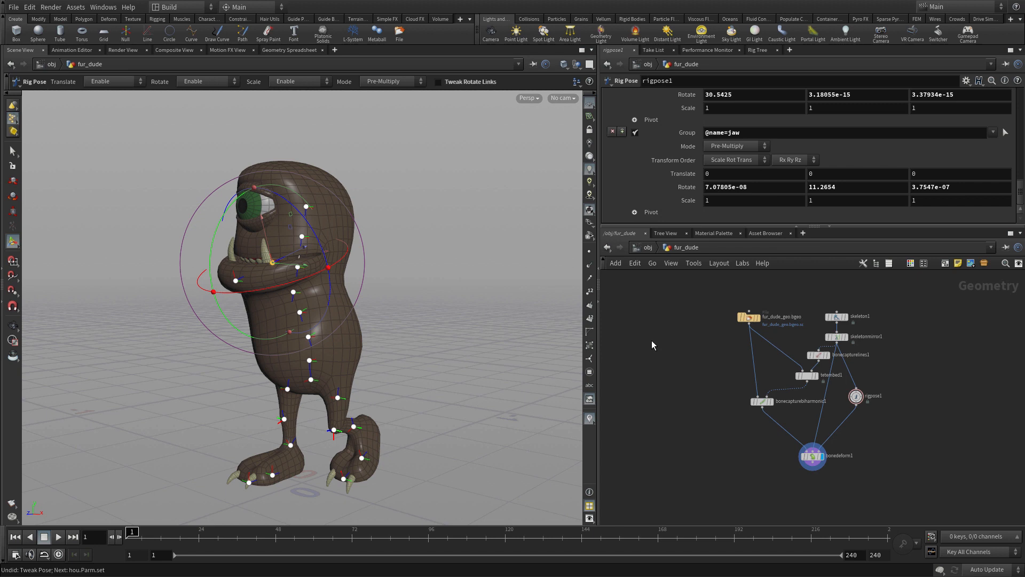
Step: Display skeleton1 with fur_dude_geo.bgeo templated and selected, and frame the eye in the Right view
left_click(845, 316)
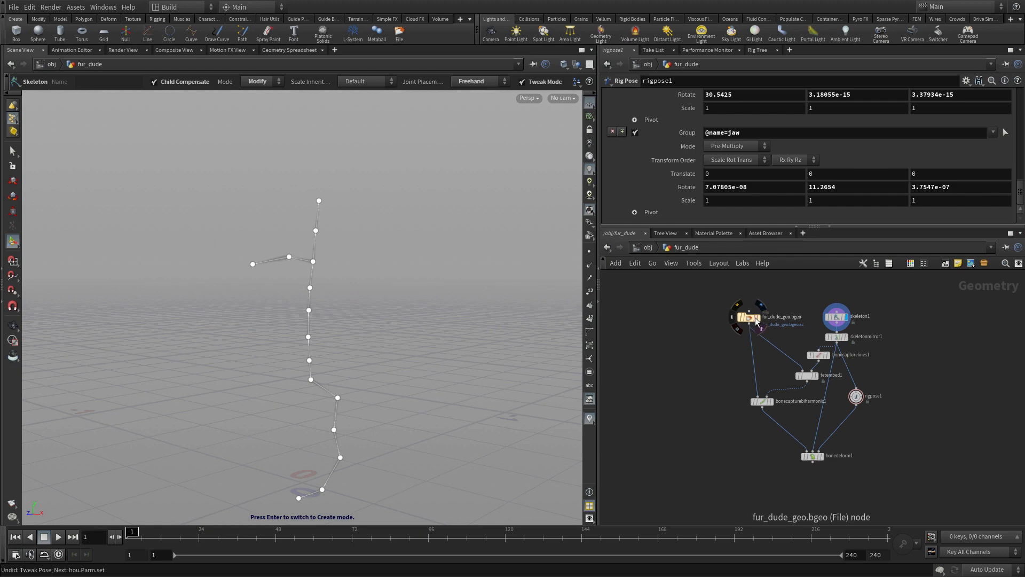
left_click(760, 328)
left_click(750, 320)
key("Escape")
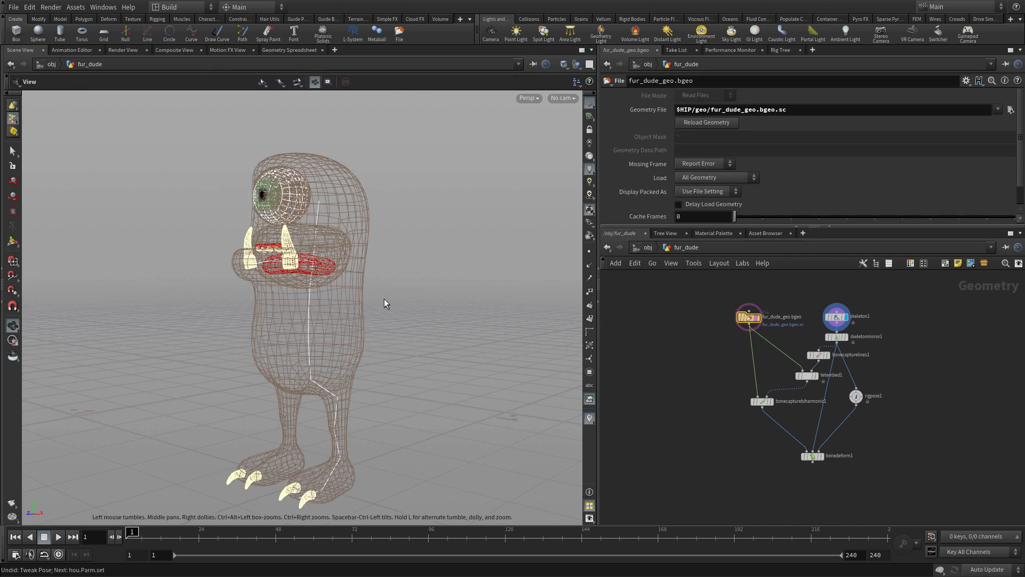
key("space+b")
key("space+b")
right_click_drag(400, 338, 455, 281)
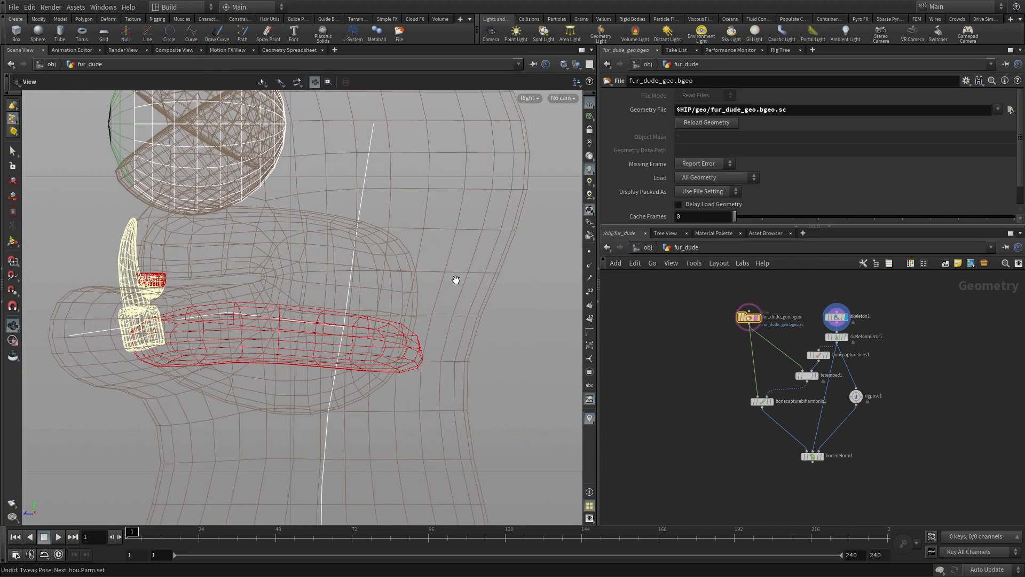
middle_click_drag(443, 270, 498, 421)
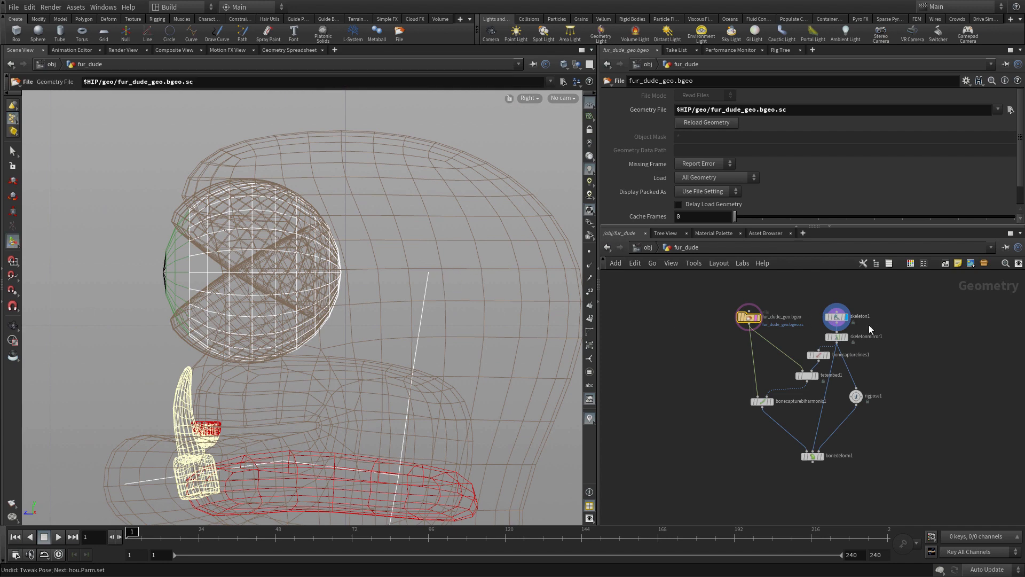
Step: In skeleton1, add a child joint from the head joint to the centre of the eyeball and end the chain
left_click(836, 317)
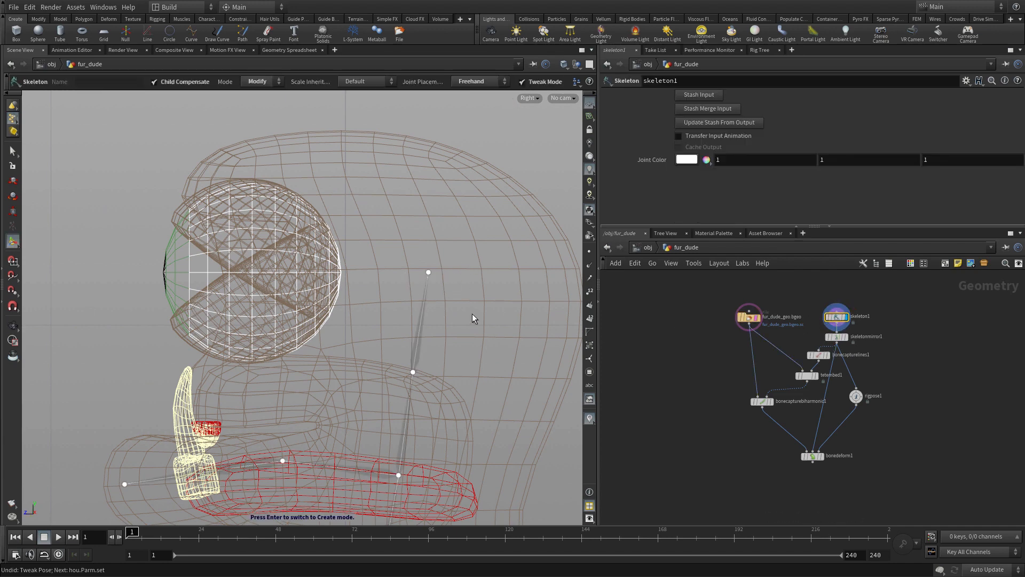
left_click(254, 81)
left_click(253, 93)
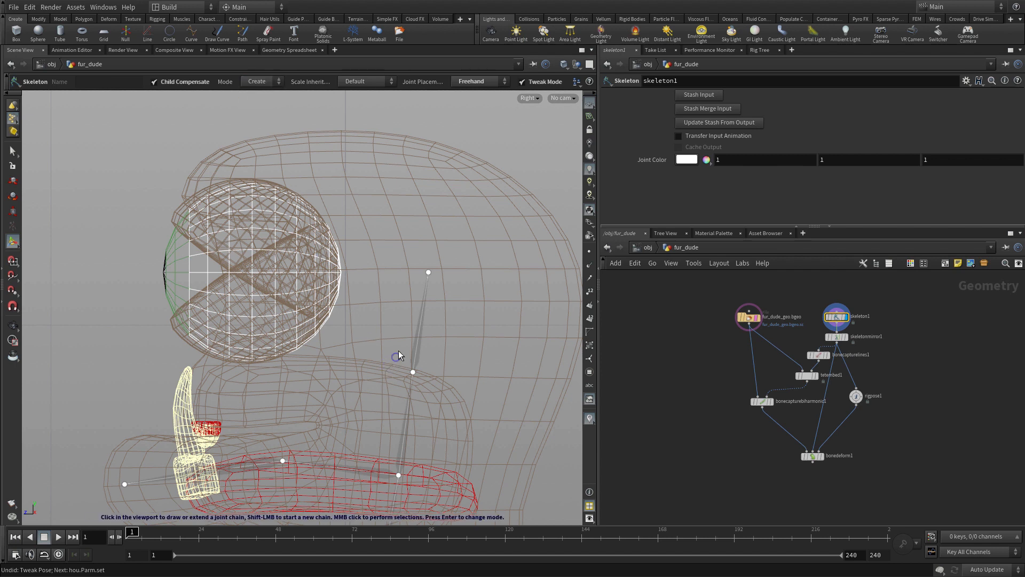
left_click(428, 273)
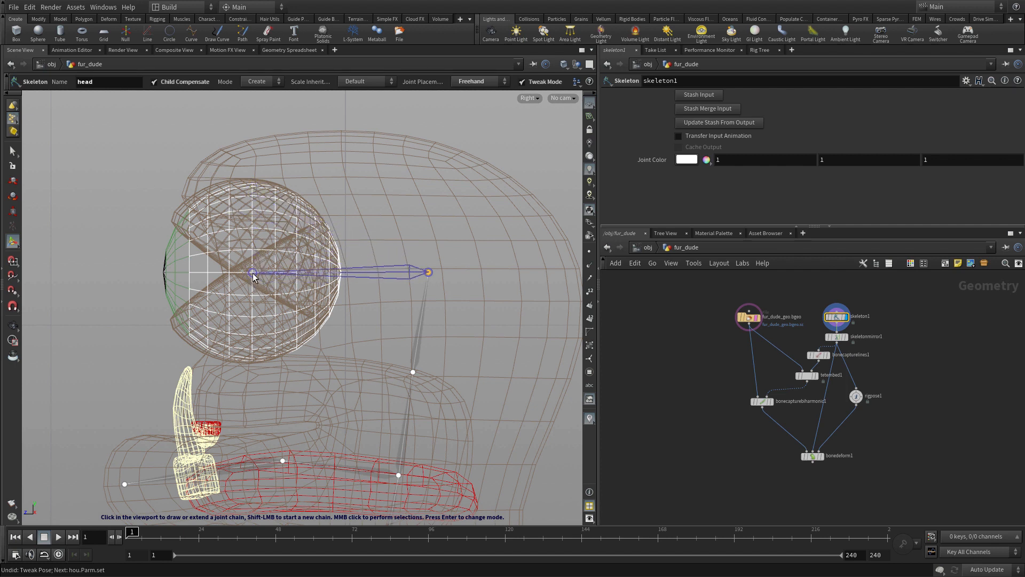
left_click(252, 274)
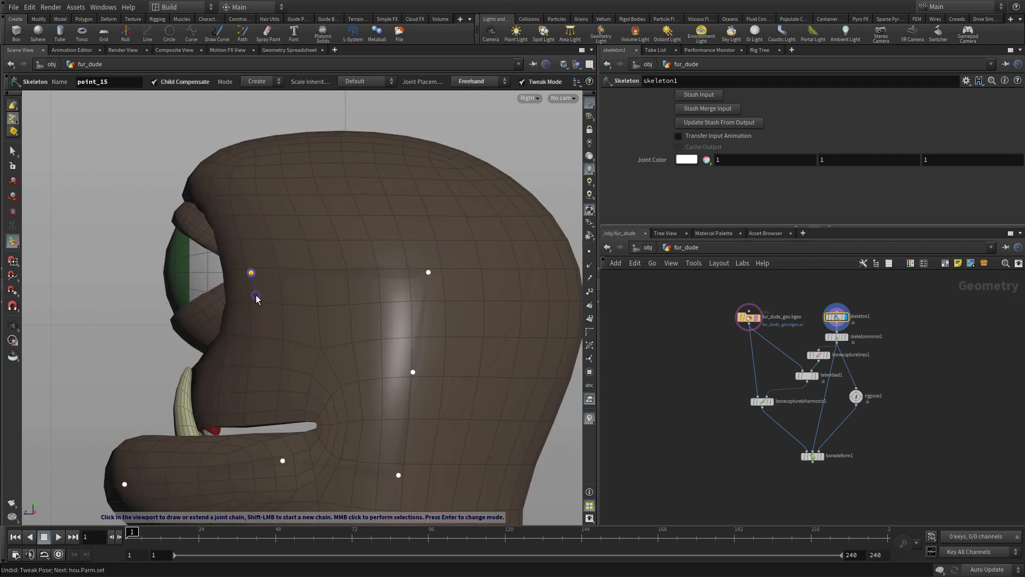
middle_click(262, 325)
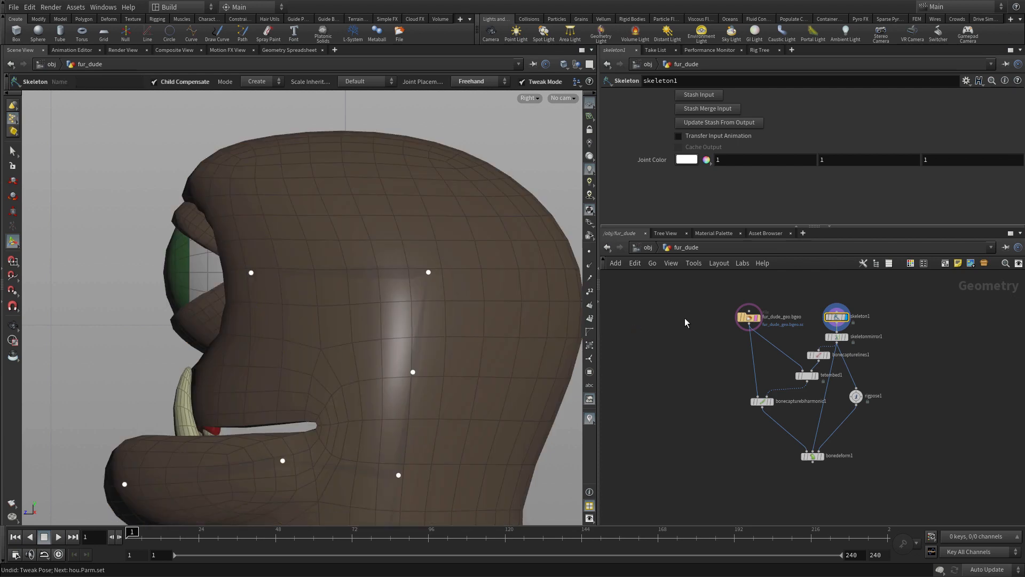
Step: Re-template fur_dude_geo.bgeo and add two more child joints from the head joint, one just below and one just above the eye-centre joint
left_click(757, 324)
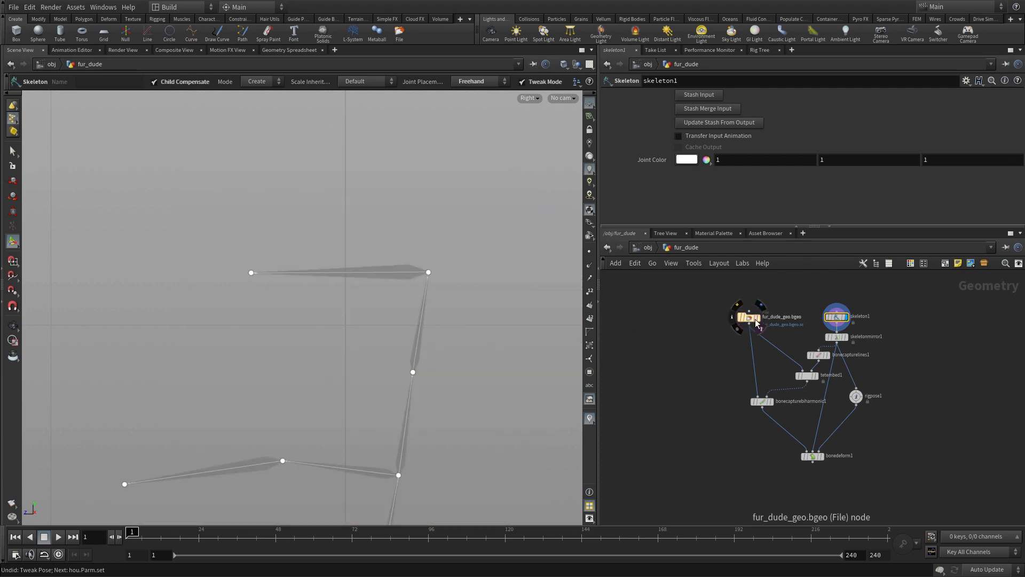
left_click(756, 323)
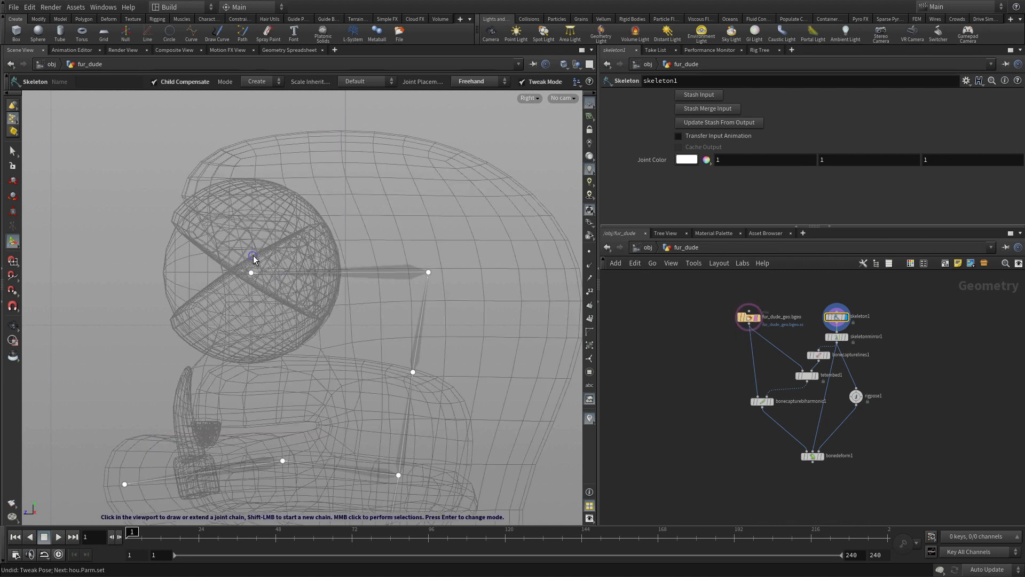
left_click(428, 273)
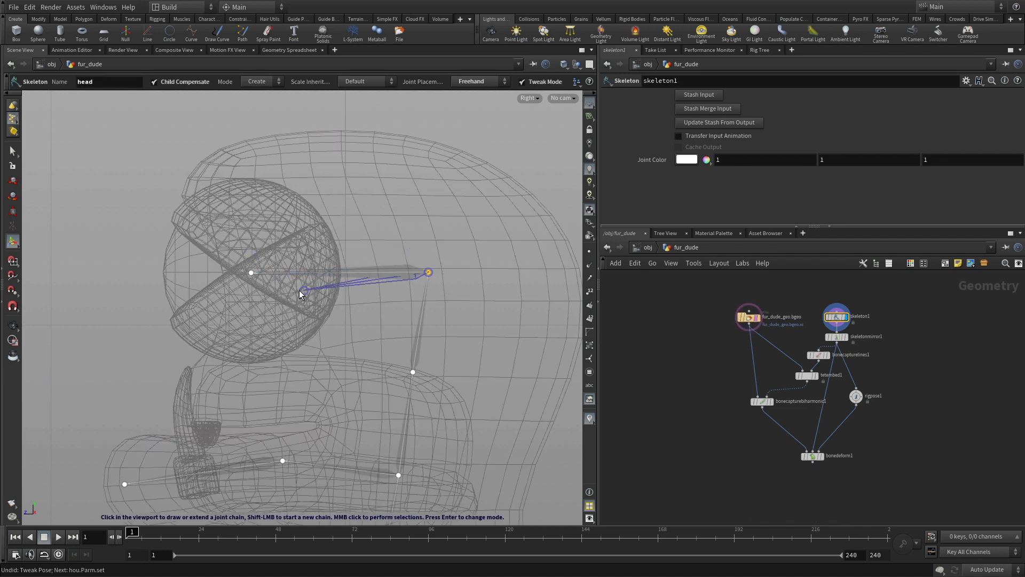
left_click(252, 287)
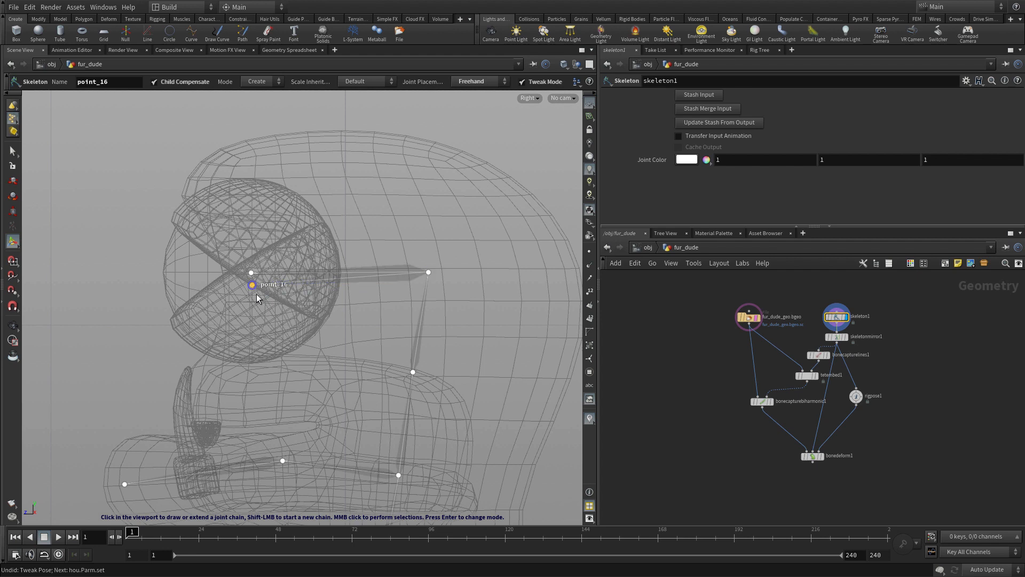
left_click(428, 273)
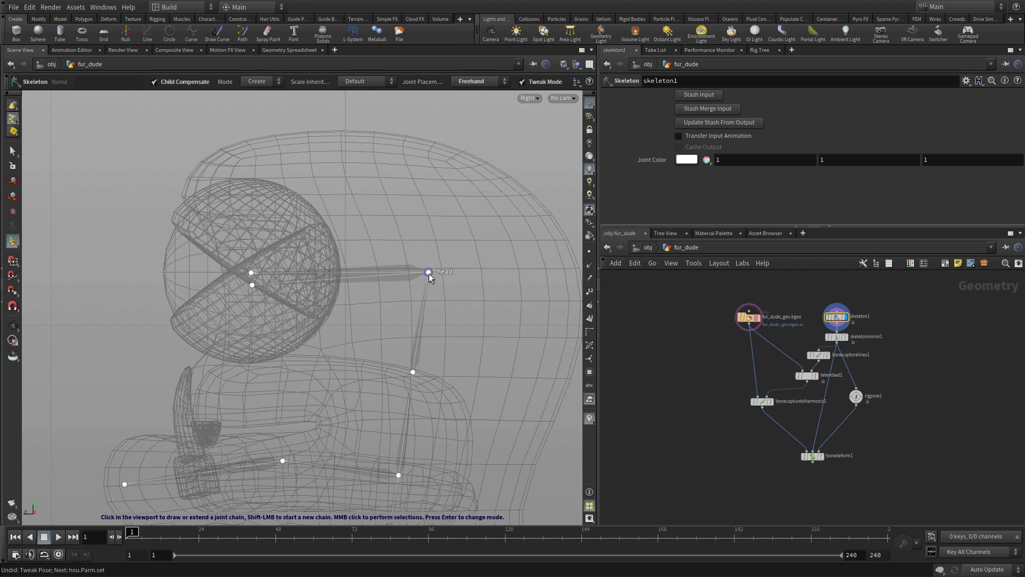
left_click(252, 261)
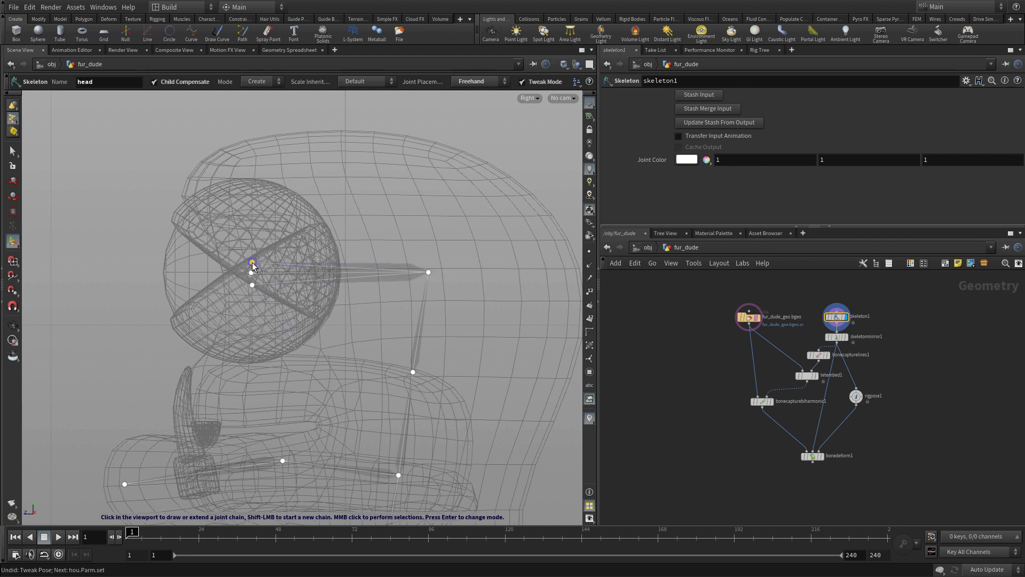
middle_click(300, 342)
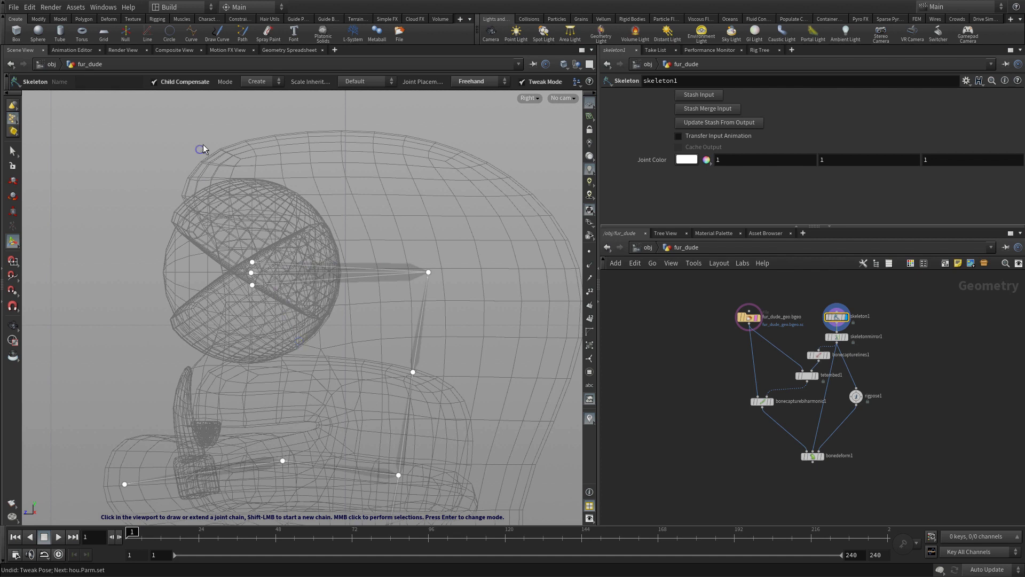
Step: Rename the joint at the eye's centre as eyeball and the joint just below it as lower_lid
left_click(259, 82)
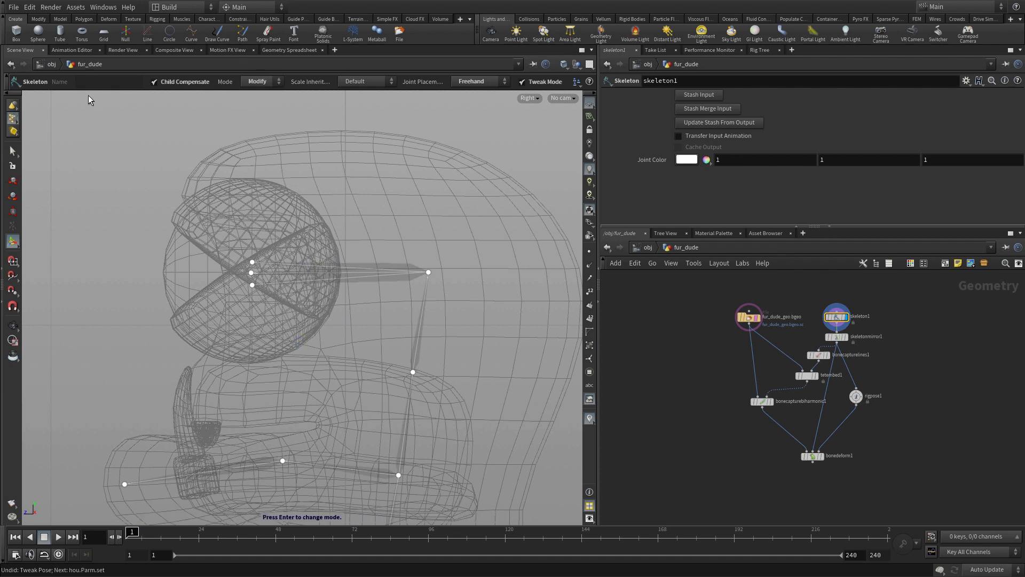
left_click(250, 274)
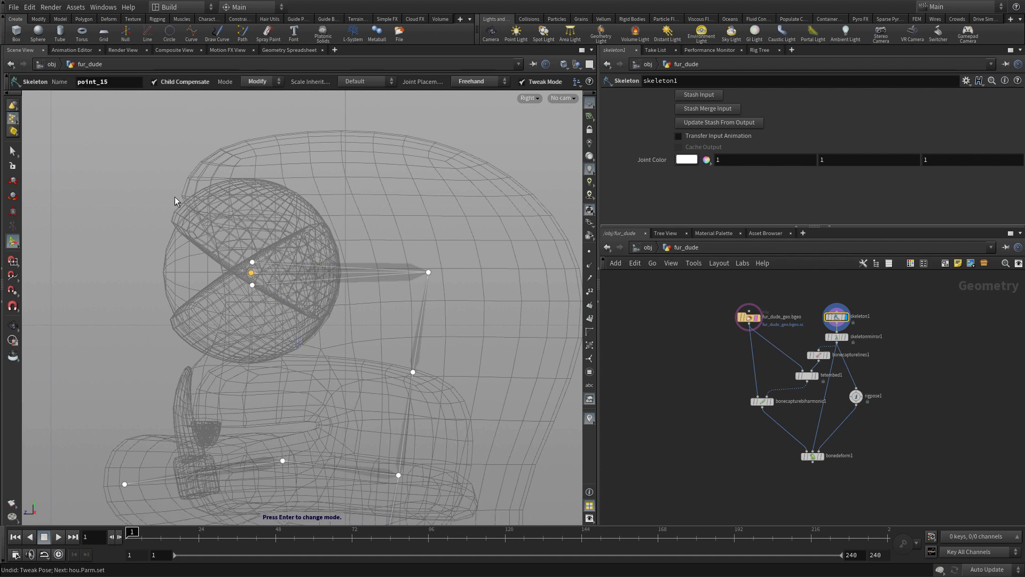
left_click_drag(109, 83, 49, 85)
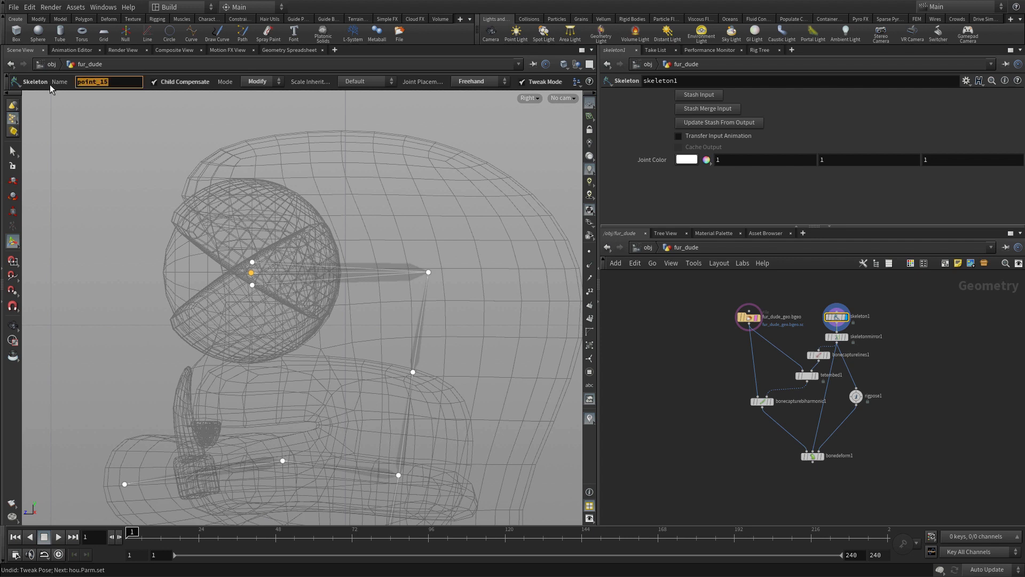
type("eyeball")
key("Return")
left_click(252, 285)
left_click_drag(109, 82, 42, 83)
type("lower_lid")
key("Return")
Step: Rename the joint just above the eyeball joint as upper_lid, and move both lid joints onto the eyeball joint
left_click(252, 261)
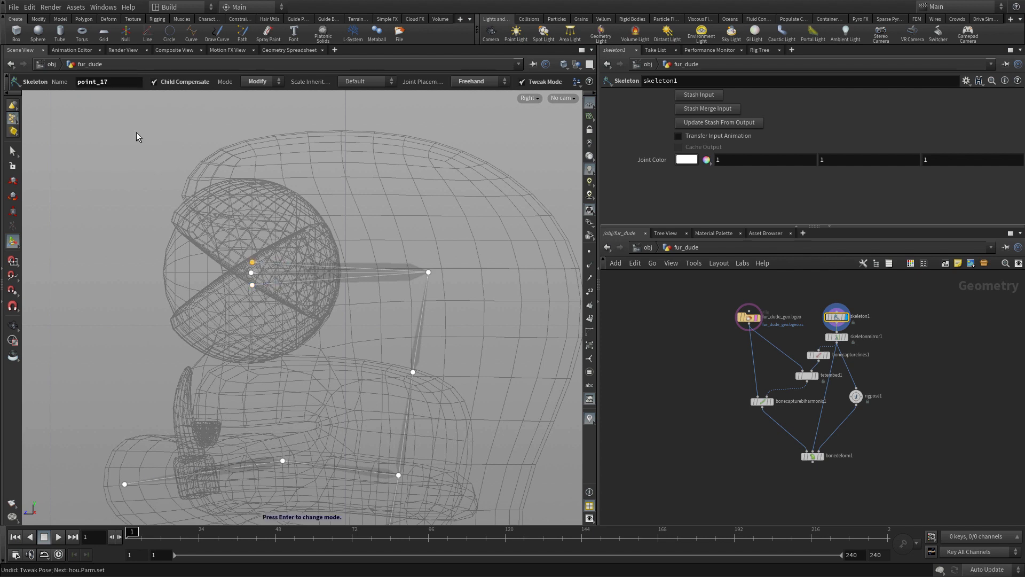
left_click_drag(110, 82, 53, 83)
type("uppe")
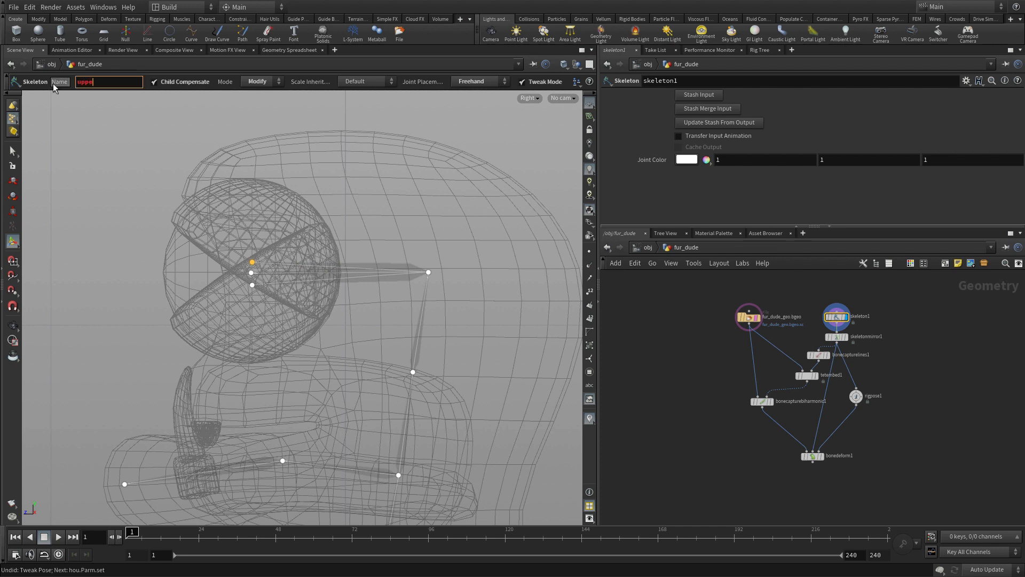
type("r_lid")
key("Return")
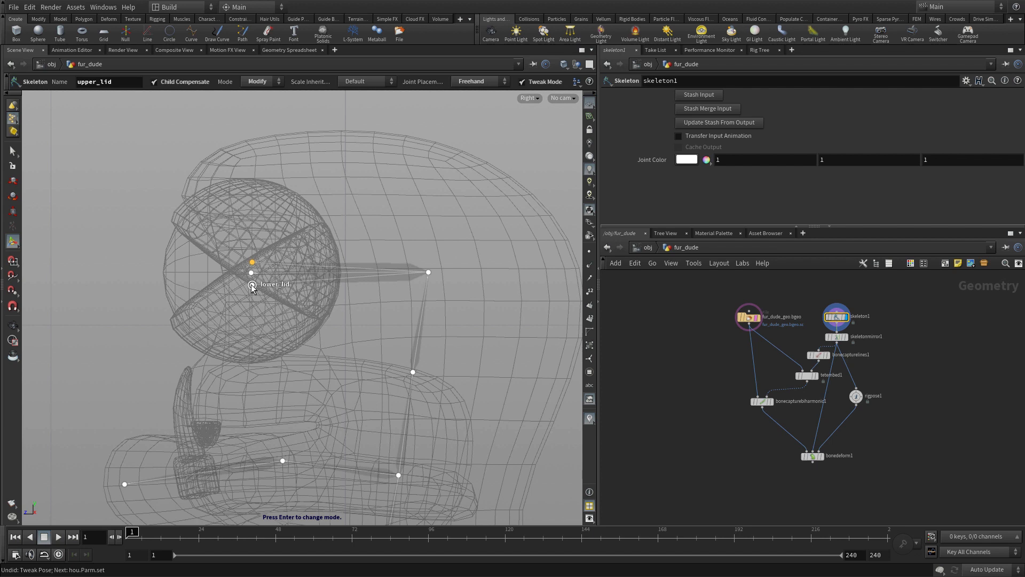
left_click_drag(252, 287, 252, 277)
left_click(252, 262)
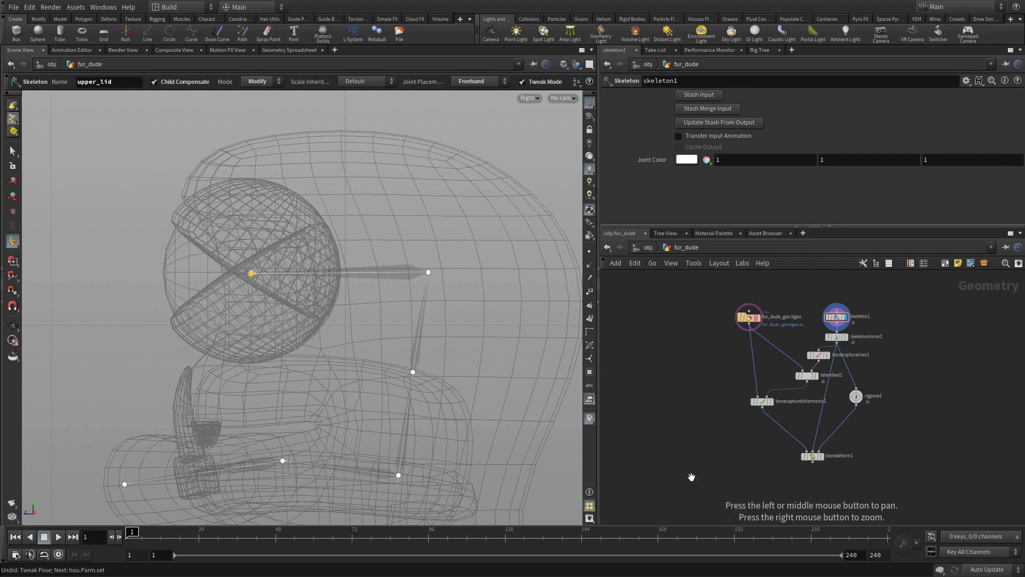
Step: Display the bonedeform1 node and remove the template overlay of the fur_dude_geo.bgeo node
right_click_drag(688, 481, 709, 457)
middle_click_drag(693, 451, 604, 437)
right_click_drag(689, 449, 742, 408)
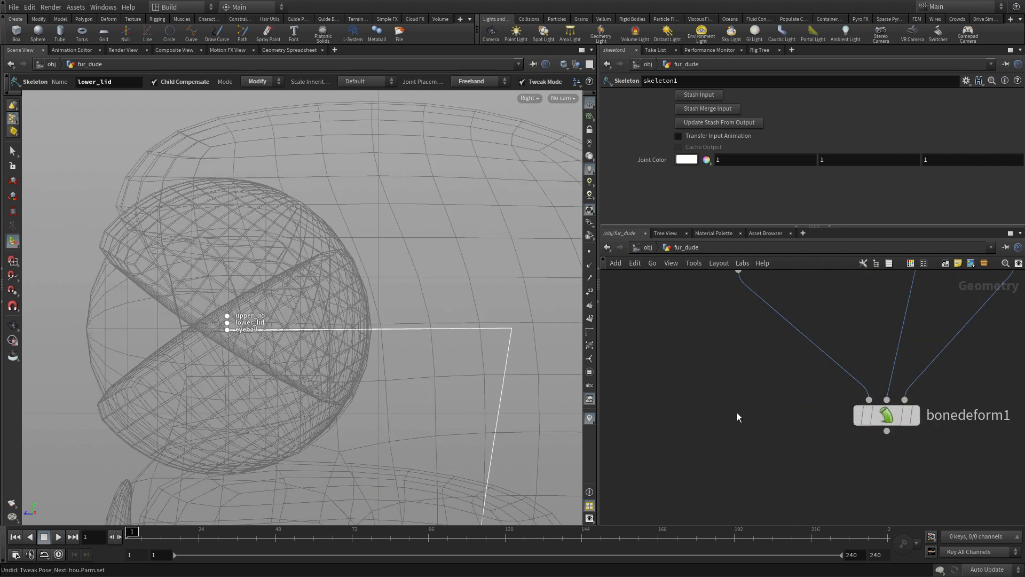
mouse_move(916, 422)
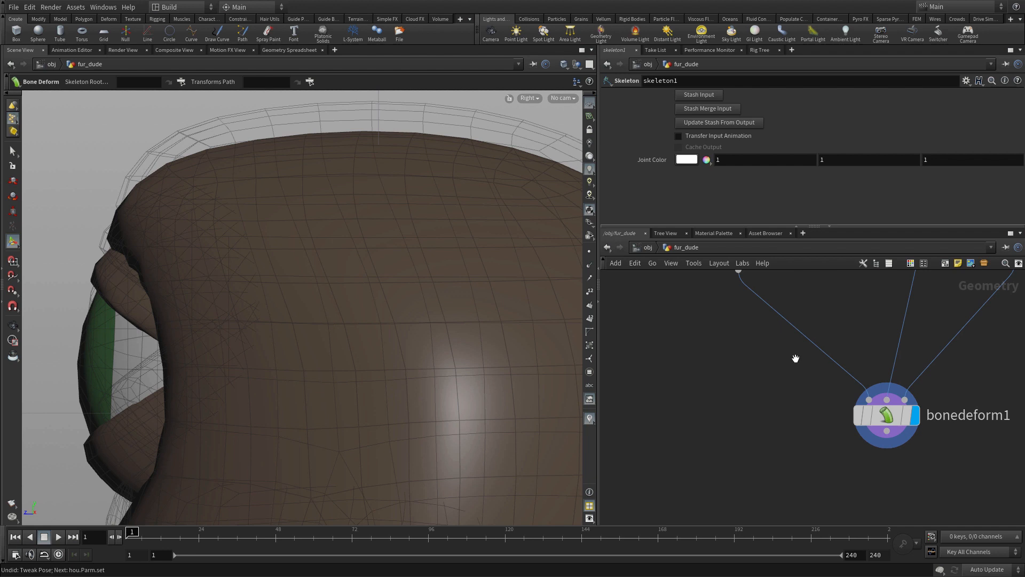
right_click_drag(796, 358, 629, 389)
middle_click_drag(743, 355, 725, 430)
right_click_drag(727, 427, 822, 374)
middle_click_drag(785, 380, 607, 368)
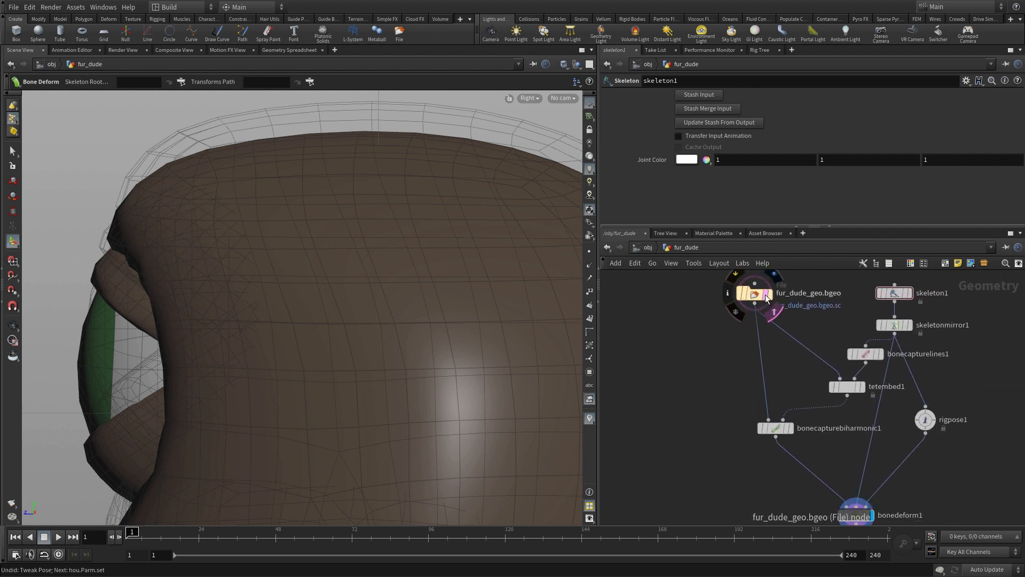
left_click(772, 310)
Step: Switch to the perspective view and select rigpose1 to pose the new eye joints
key("space+b")
key("space+b")
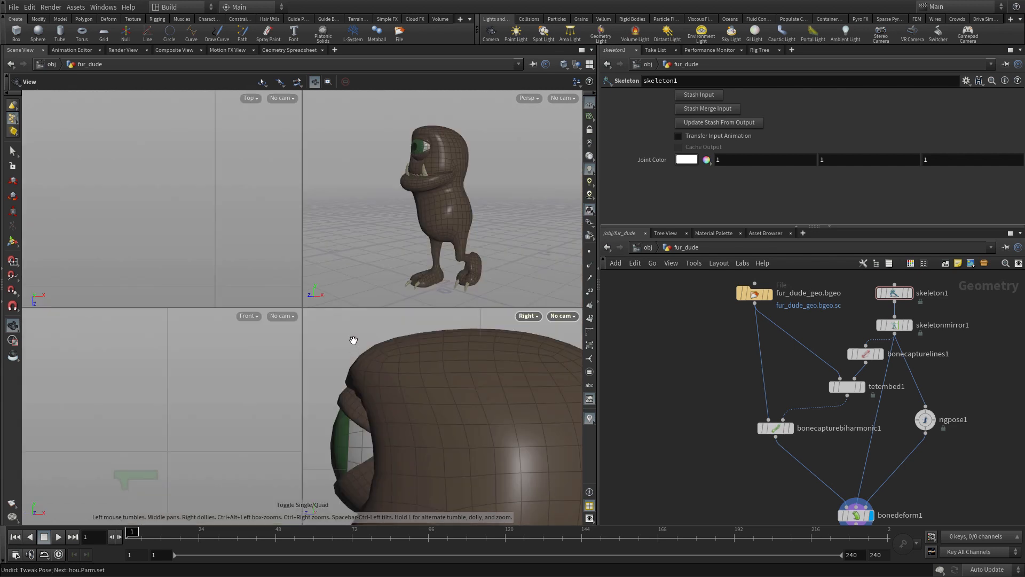
left_click(925, 419)
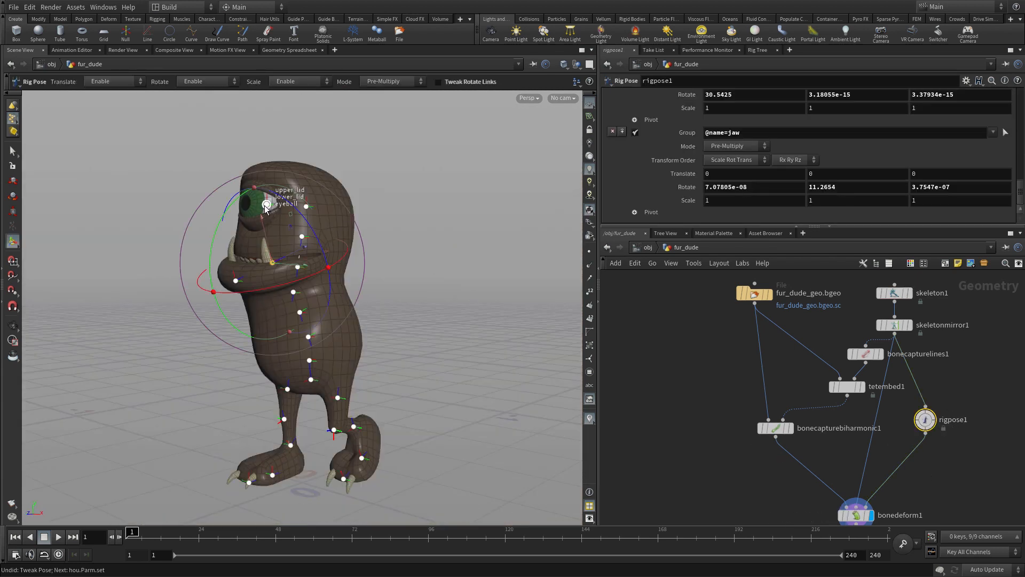